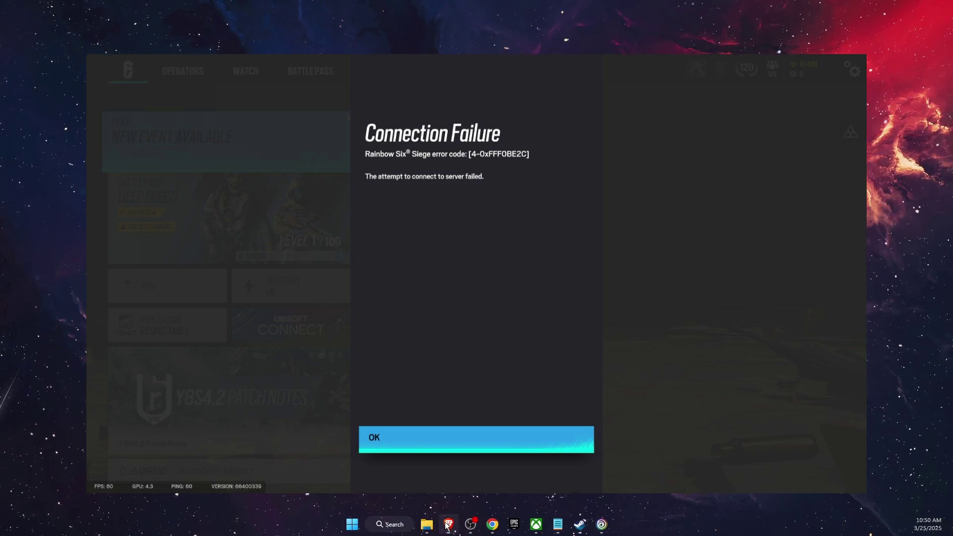
Step: From the server status search results, open Ubisoft's Rainbow Six Siege service status page
{"action": "left_click", "coordinate": [448, 524]}
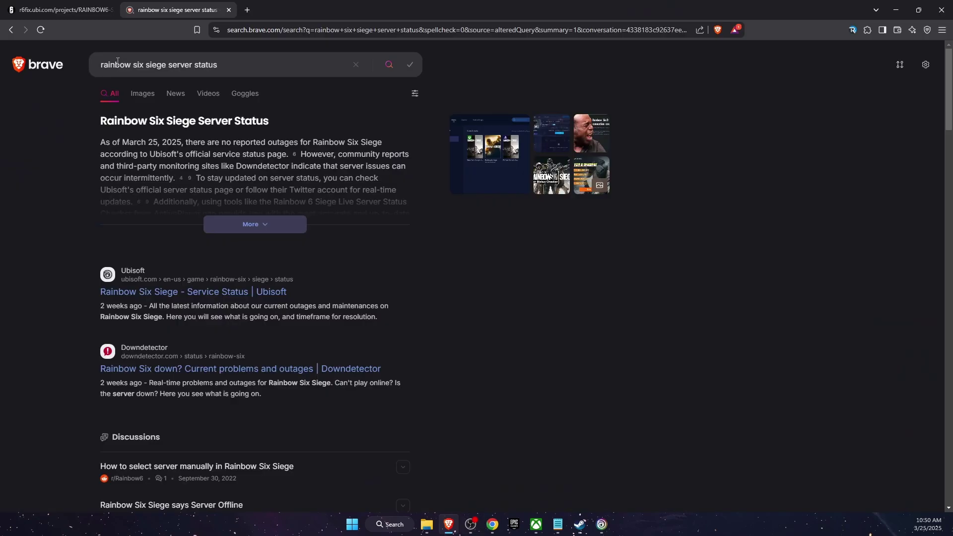
{"action": "left_click", "coordinate": [227, 66]}
{"action": "left_click", "coordinate": [418, 322]}
{"action": "left_click", "coordinate": [280, 295]}
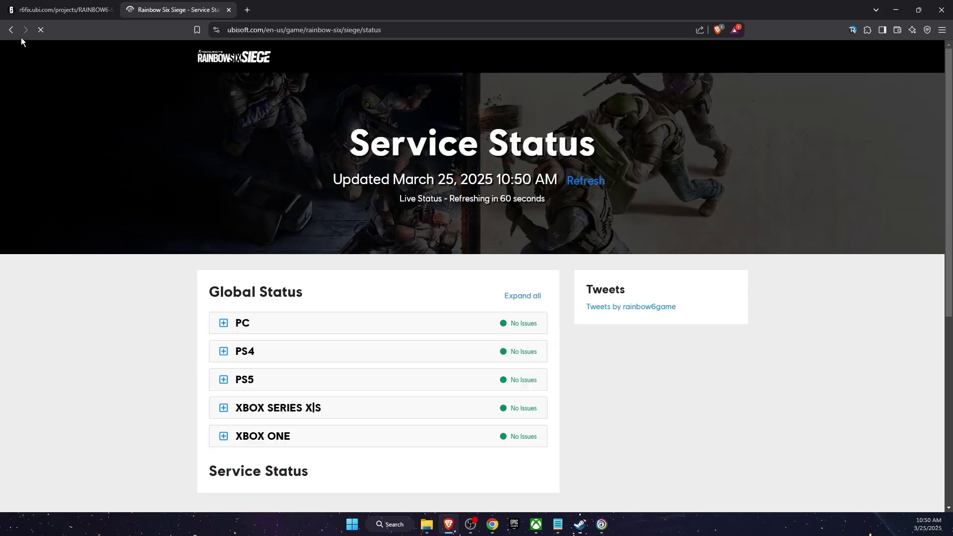
Step: Return to the results and open Downdetector's Rainbow Six Siege status page, scrolling down
{"action": "left_click", "coordinate": [12, 30]}
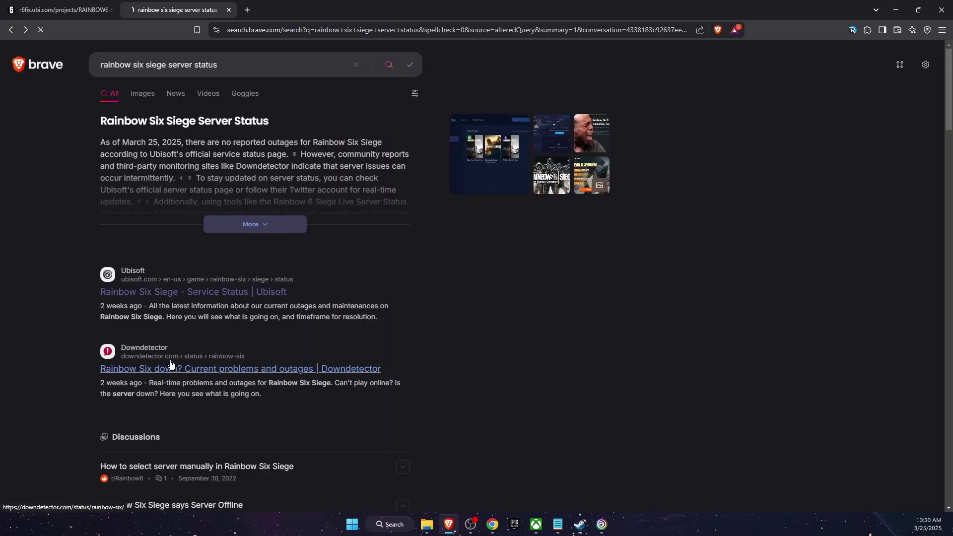
{"action": "left_click", "coordinate": [251, 351]}
{"action": "scroll", "coordinate": [516, 365], "scroll_direction": "down", "scroll_amount": 1}
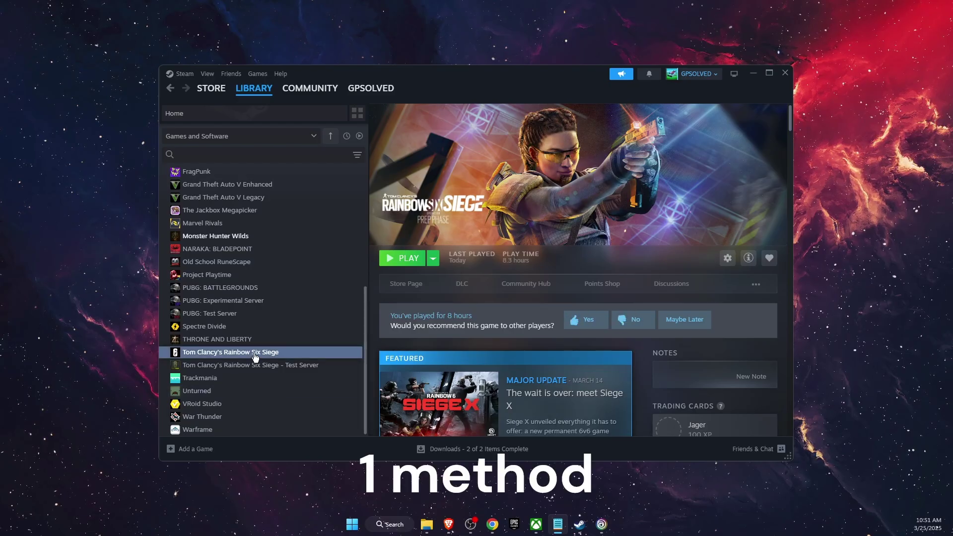
{"action": "right_click", "coordinate": [254, 352]}
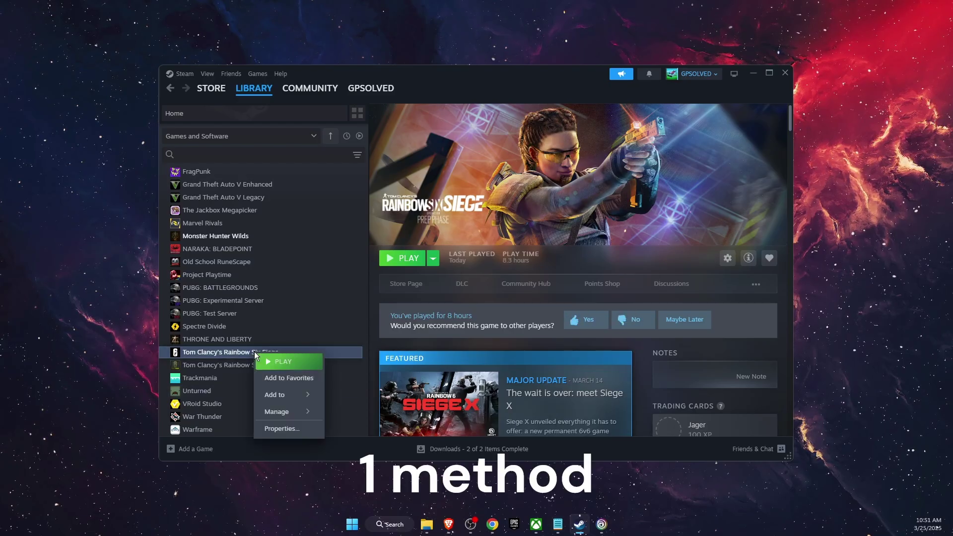
{"action": "left_click", "coordinate": [300, 429]}
{"action": "left_click", "coordinate": [323, 222]}
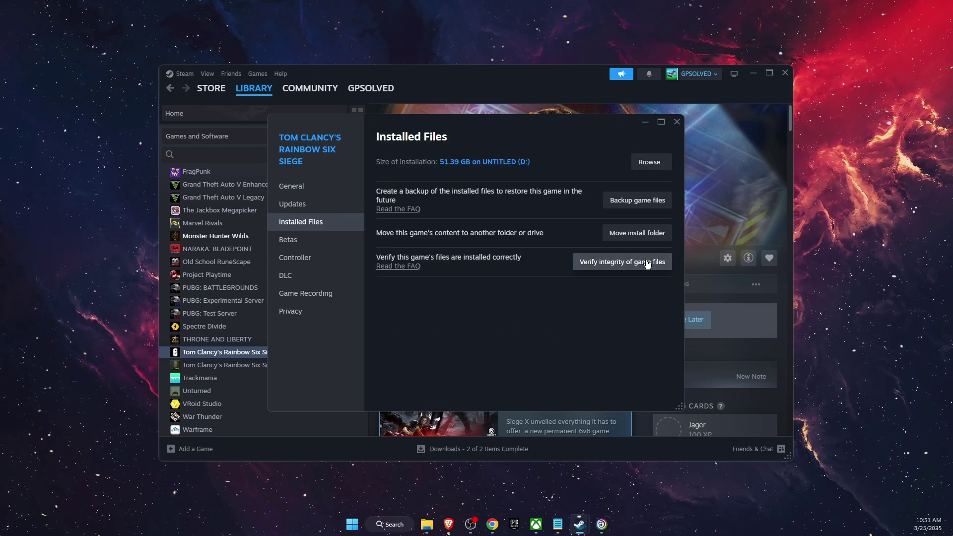
Step: Close the game's properties and launch Command Prompt as administrator
{"action": "left_click", "coordinate": [677, 122]}
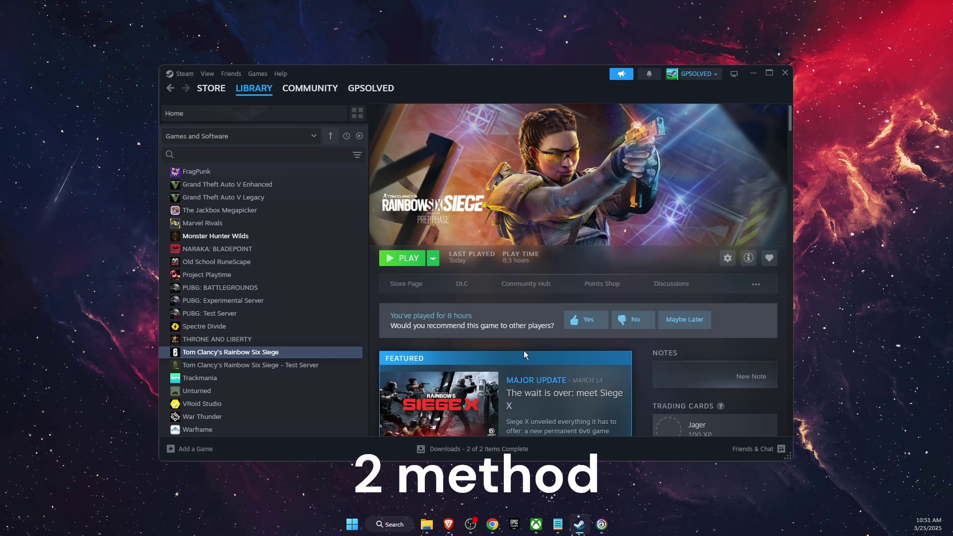
{"action": "left_click", "coordinate": [403, 528]}
{"action": "type", "text": "cmd"}
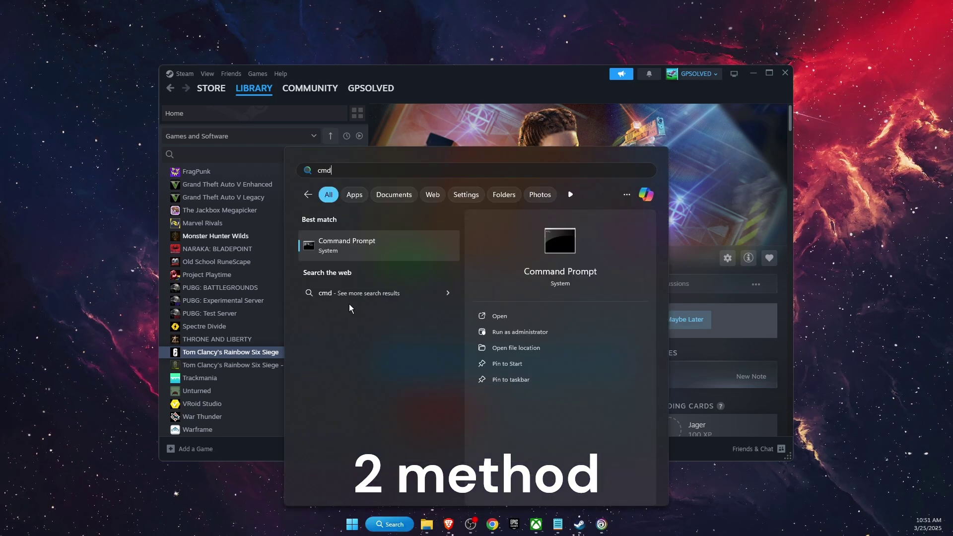
{"action": "right_click", "coordinate": [409, 241]}
{"action": "left_click", "coordinate": [427, 254]}
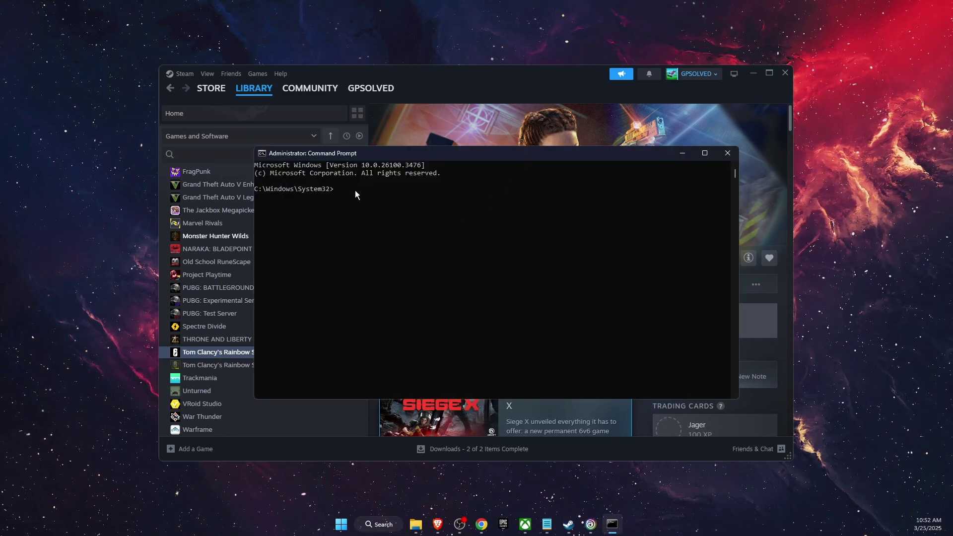
Step: Run ipconfig /flushdns, /release, /renew and netsh winsock reset, then close Command Prompt
{"action": "type", "text": "ipconfig "}
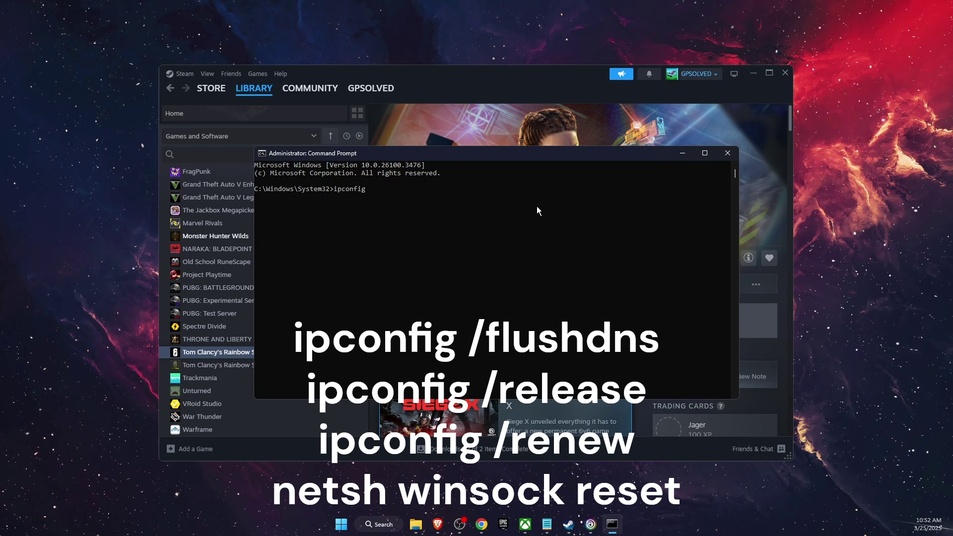
{"action": "type", "text": "/flushdns"}
{"action": "key", "text": "Return"}
{"action": "type", "text": "ipconfig /release"}
{"action": "key", "text": "Return"}
{"action": "type", "text": "ipconfig /renew"}
{"action": "key", "text": "Return"}
{"action": "type", "text": "netsh winsock reset"}
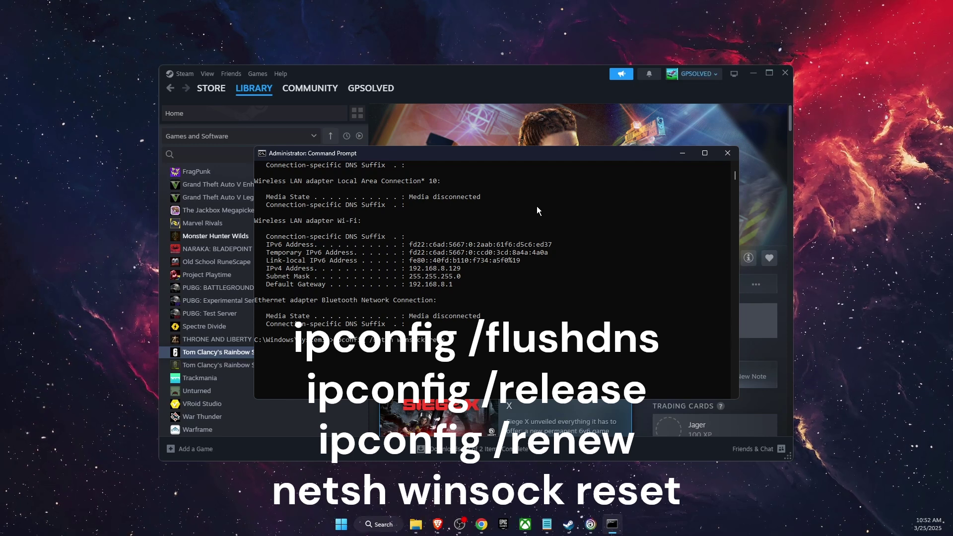
{"action": "key", "text": "Return"}
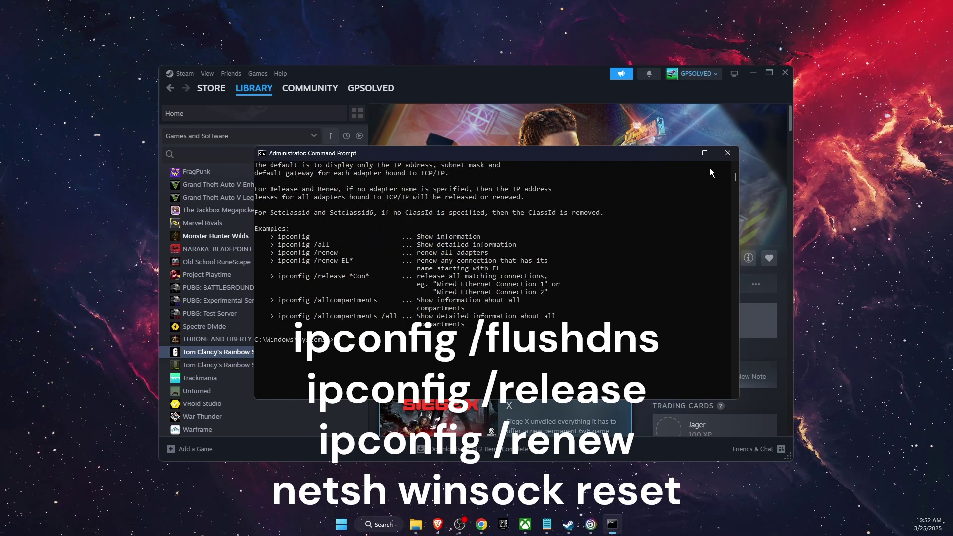
{"action": "left_click", "coordinate": [728, 153]}
{"action": "left_click", "coordinate": [352, 525]}
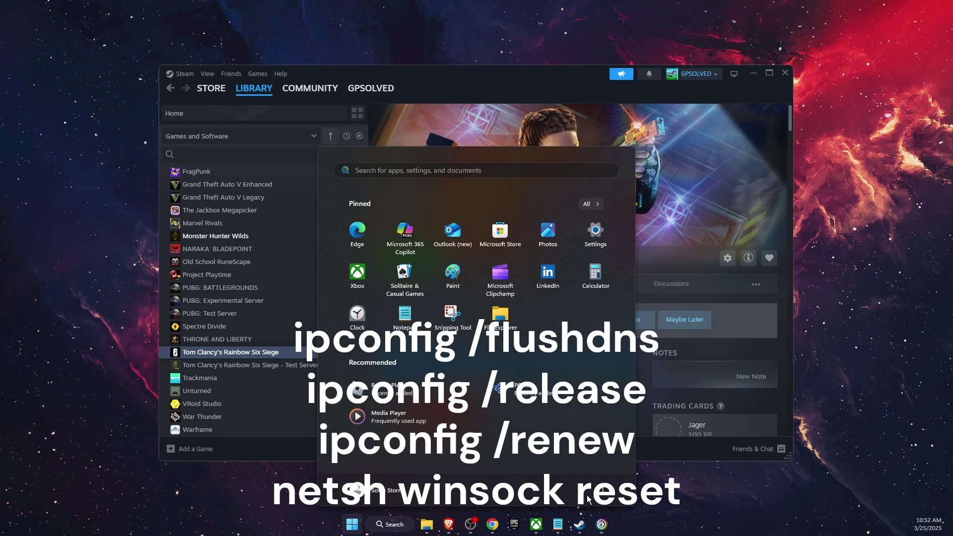
Step: Dismiss the Start menu to reveal Steam's Rainbow Six Siege library page
{"action": "left_click", "coordinate": [700, 495]}
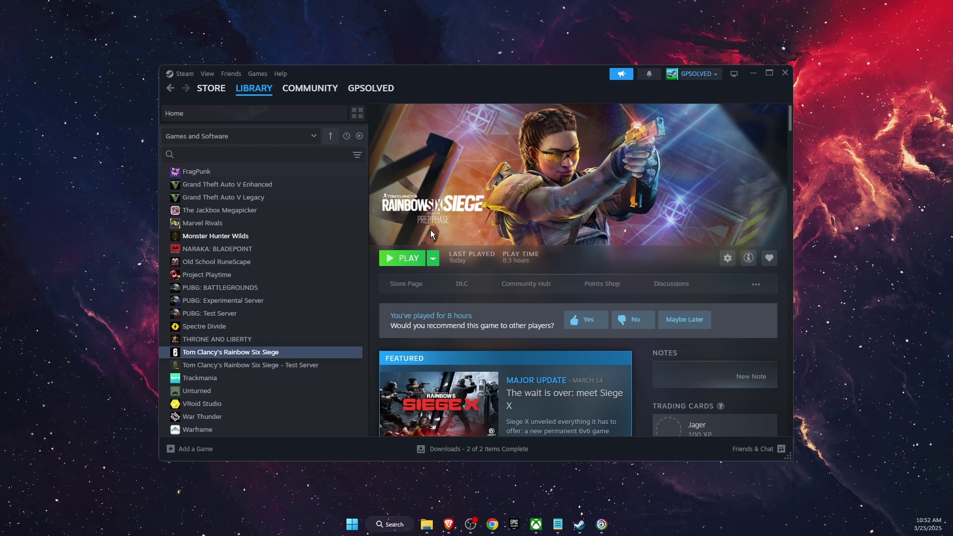
Step: Open Device Manager and expand the Network adapters list
{"action": "left_click", "coordinate": [405, 522]}
{"action": "type", "text": "device"}
{"action": "key", "text": "Return"}
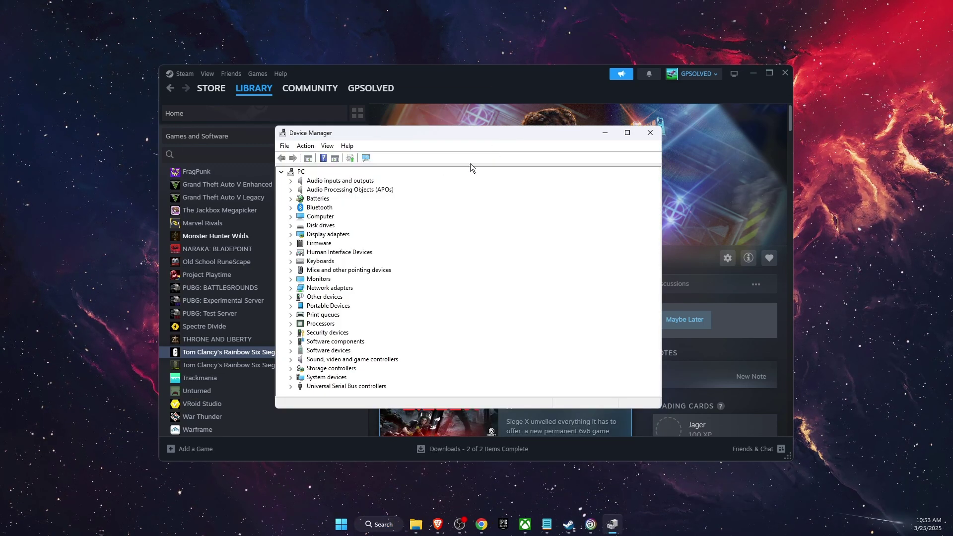
{"action": "left_click", "coordinate": [291, 288]}
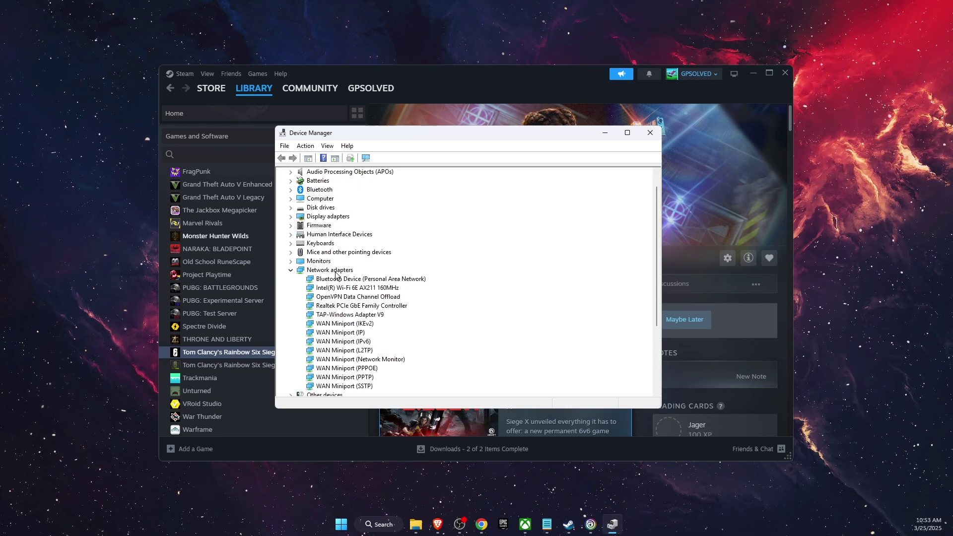
{"action": "scroll", "coordinate": [376, 310], "scroll_direction": "down", "scroll_amount": 1}
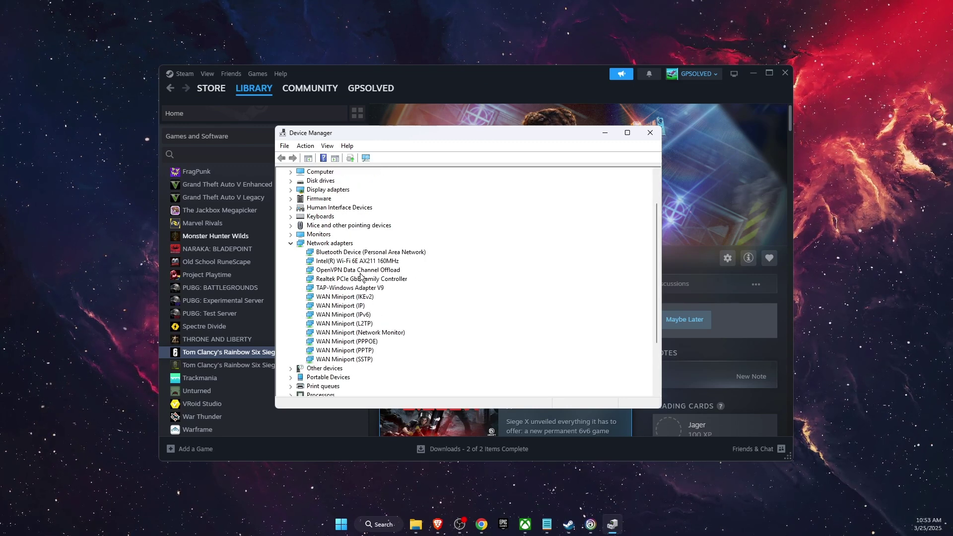
Step: Search automatically for an Intel Wi-Fi 6E AX211 driver update, then close Device Manager
{"action": "left_click", "coordinate": [346, 256]}
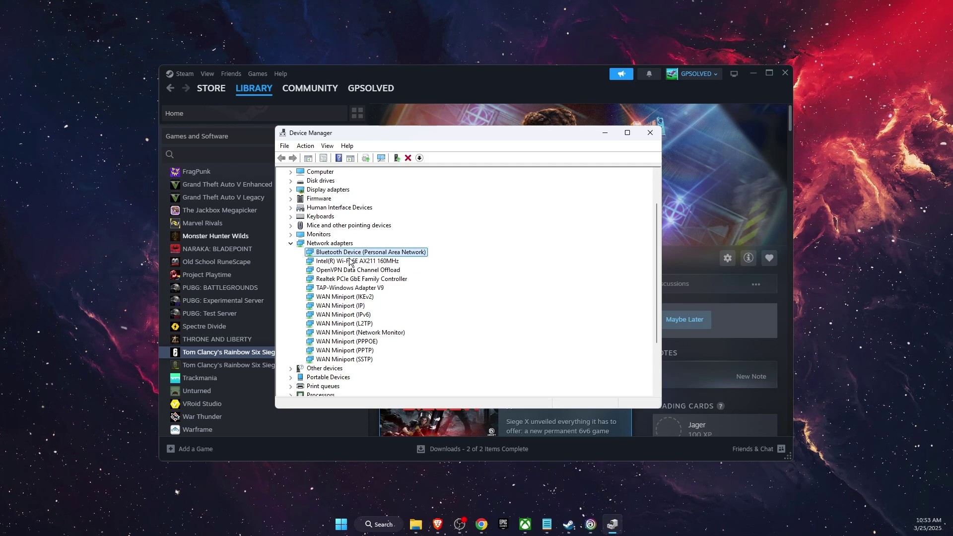
{"action": "left_click", "coordinate": [350, 262]}
{"action": "right_click", "coordinate": [350, 262]}
{"action": "left_click", "coordinate": [369, 266]}
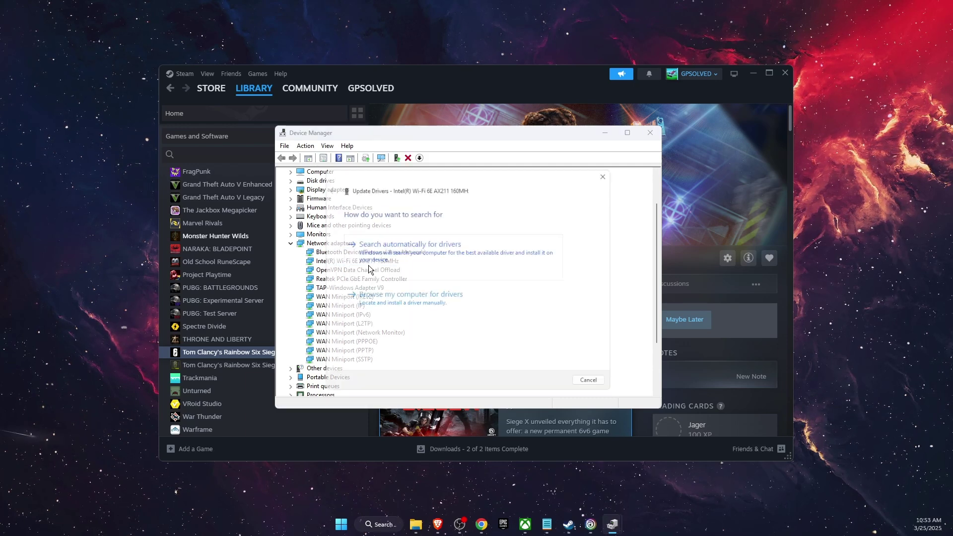
{"action": "left_click", "coordinate": [495, 272]}
{"action": "left_click", "coordinate": [599, 386]}
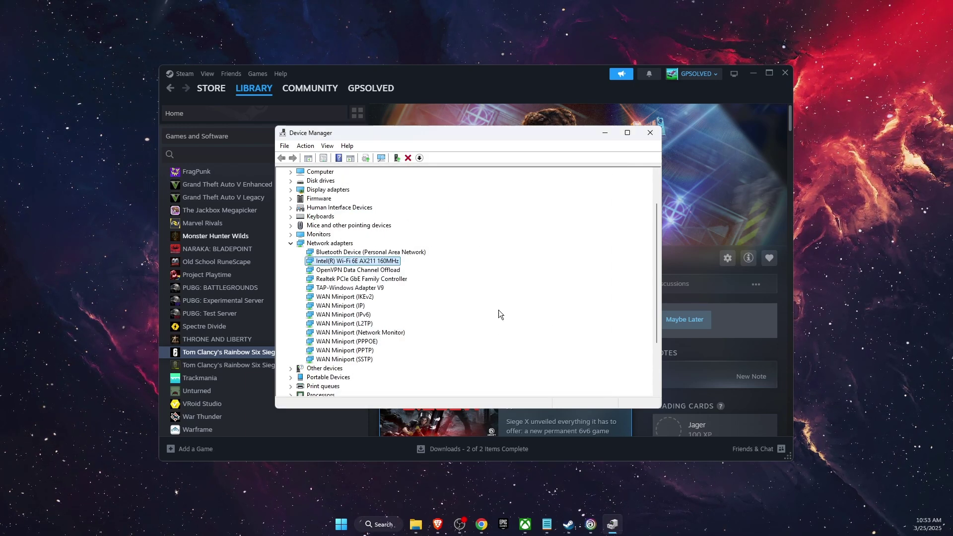
{"action": "left_click", "coordinate": [651, 133]}
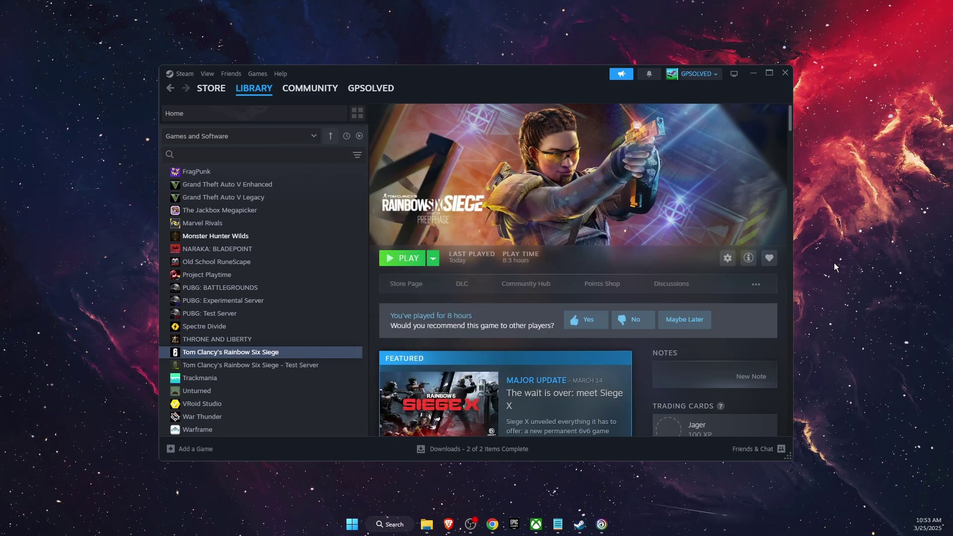
Step: Open Task Manager from the Start button's quick menu, then close it
{"action": "right_click", "coordinate": [352, 525]}
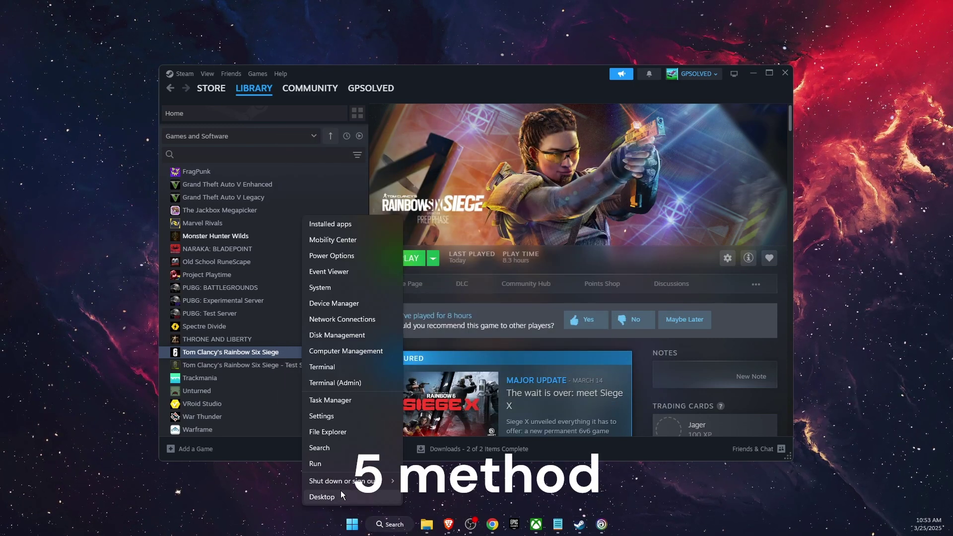
{"action": "left_click", "coordinate": [328, 403]}
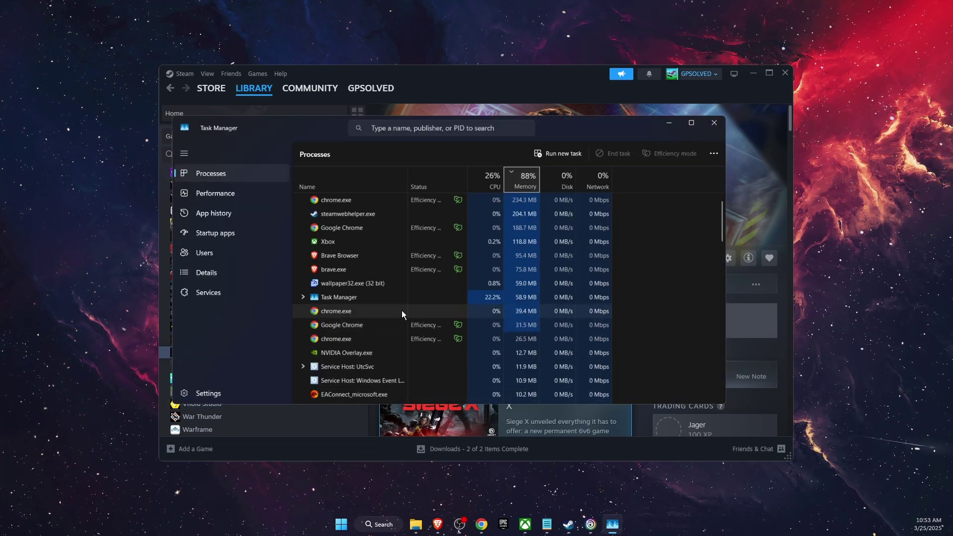
{"action": "key", "text": "alt+F4"}
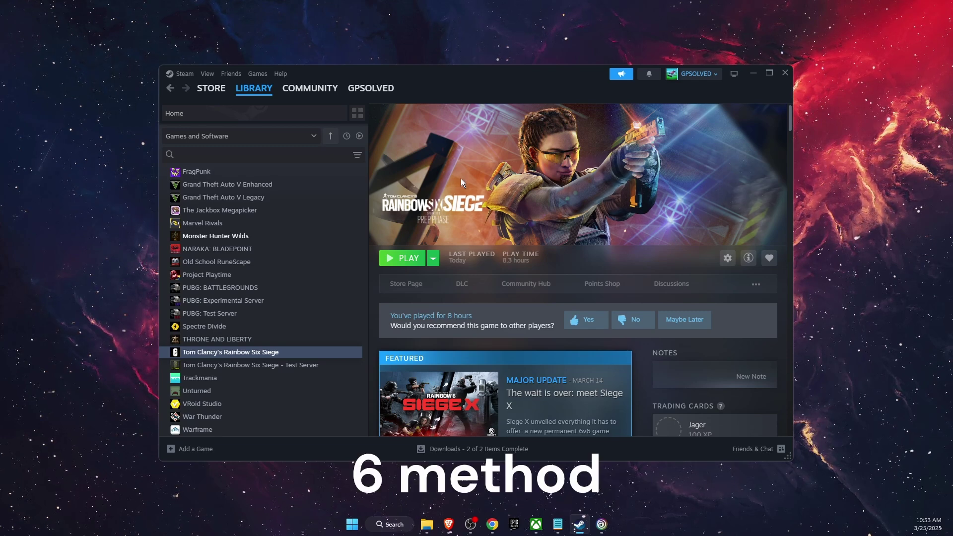
Step: Open Windows Security's Virus & threat protection page by searching 'vir'
{"action": "left_click", "coordinate": [395, 525]}
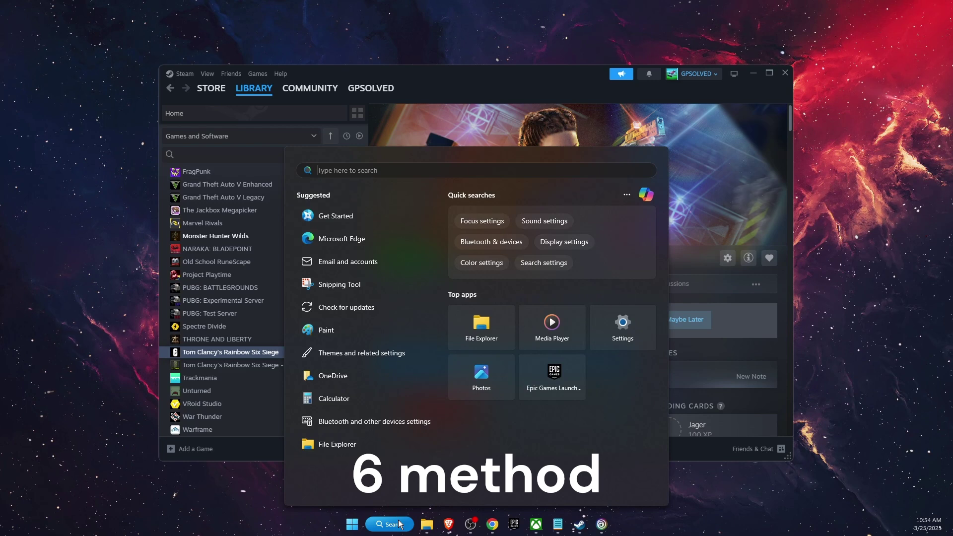
{"action": "type", "text": "vir"}
{"action": "key", "text": "Return"}
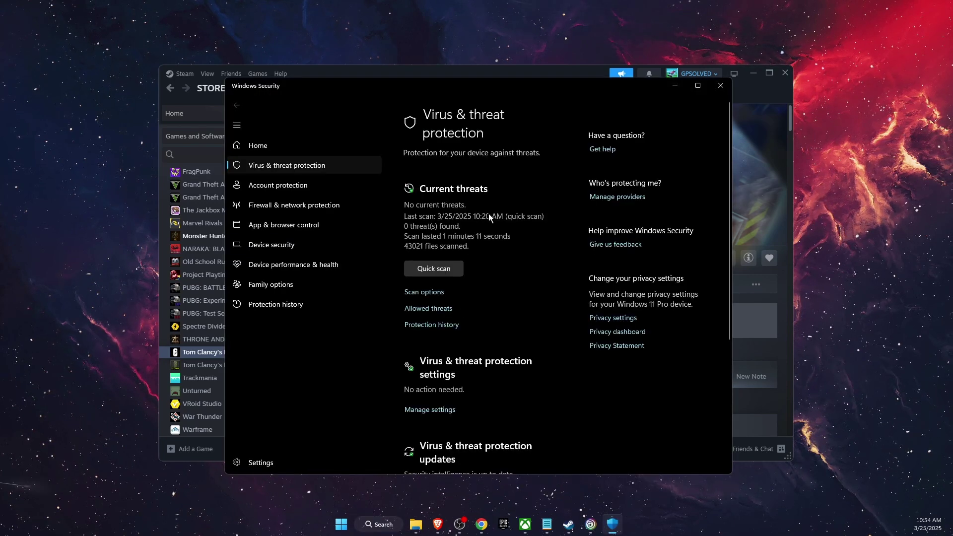
Step: Open the Defender exclusions list and expand the RainbowSix.exe exclusion to show its path
{"action": "left_click", "coordinate": [450, 406]}
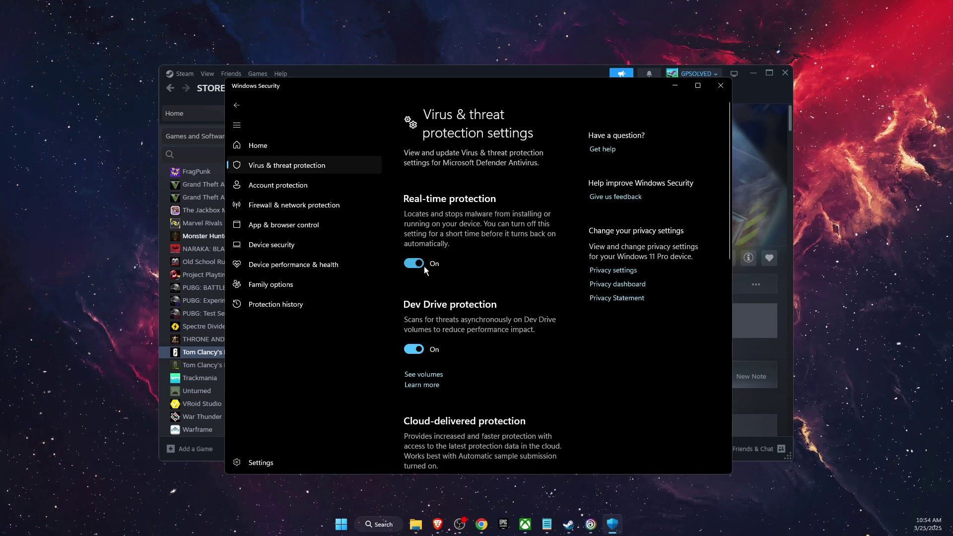
{"action": "scroll", "coordinate": [505, 282], "scroll_direction": "down", "scroll_amount": 8}
{"action": "left_click", "coordinate": [444, 443]}
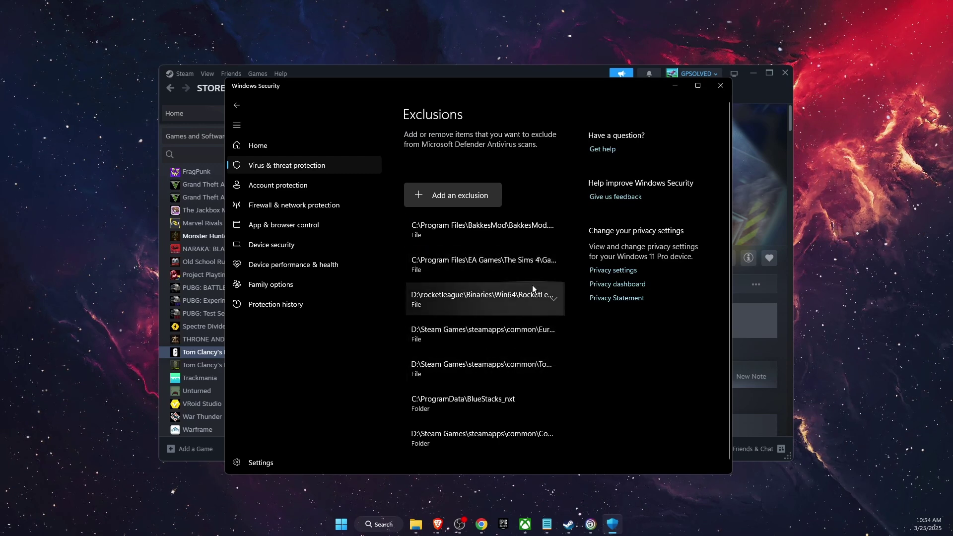
{"action": "left_click", "coordinate": [519, 365]}
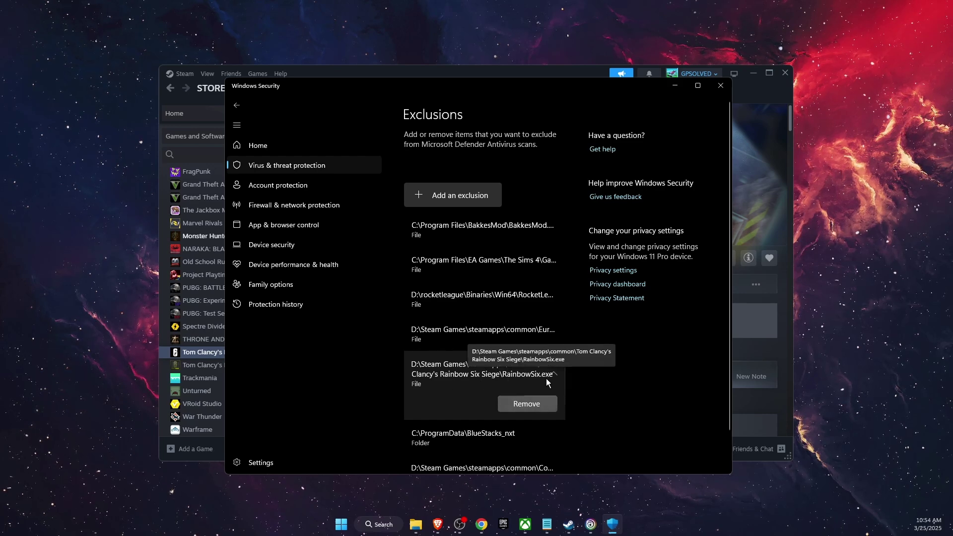
Step: Open Windows Defender Firewall's list of allowed apps and features
{"action": "left_click", "coordinate": [720, 87]}
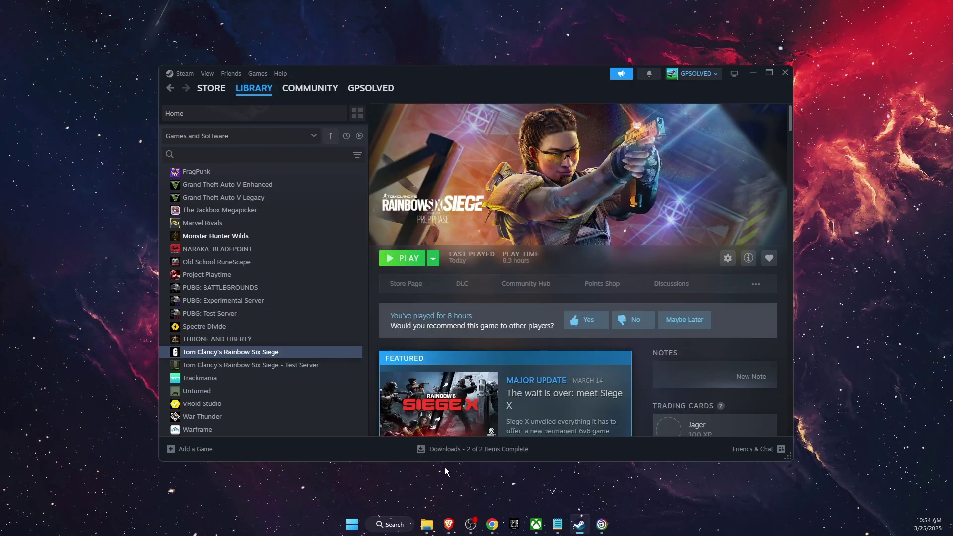
{"action": "left_click", "coordinate": [388, 524]}
{"action": "type", "text": "wind"}
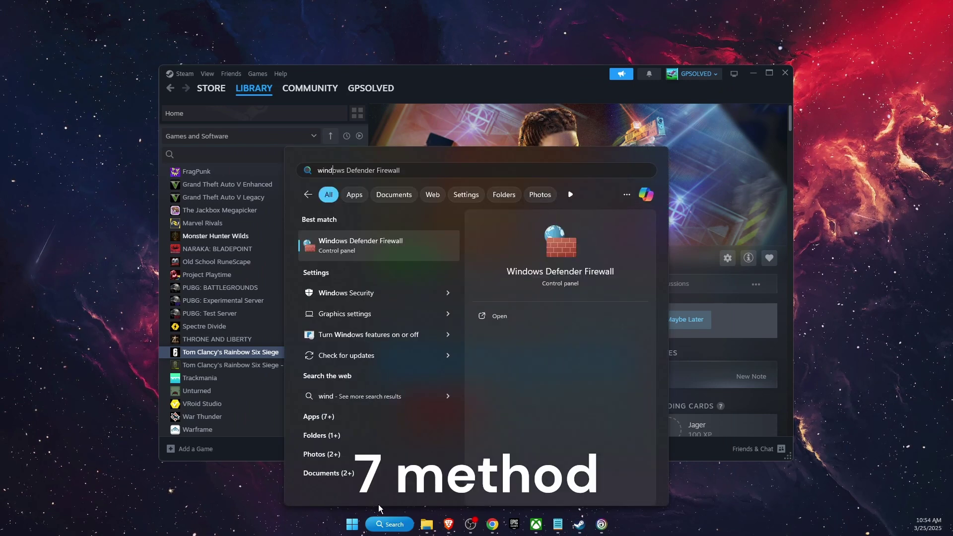
{"action": "key", "text": "Return"}
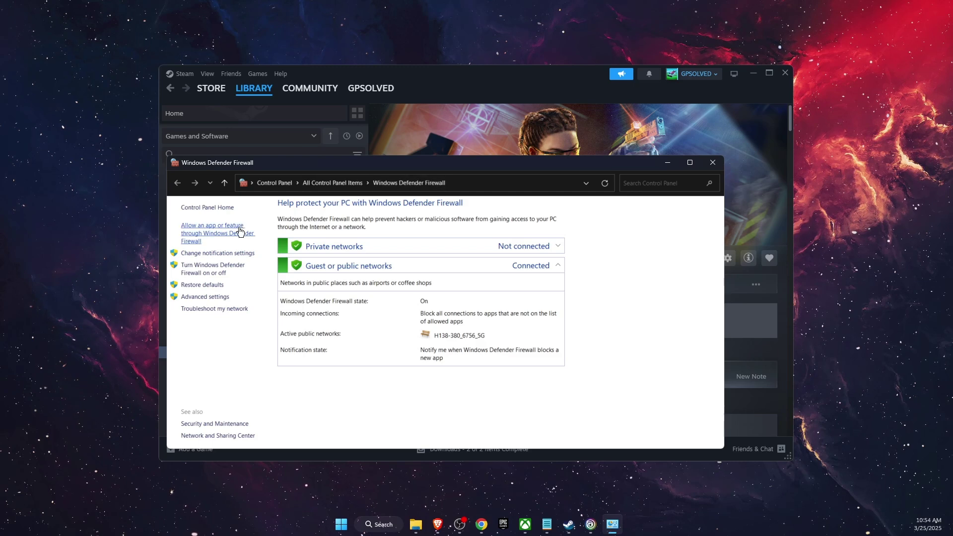
{"action": "left_click", "coordinate": [221, 233]}
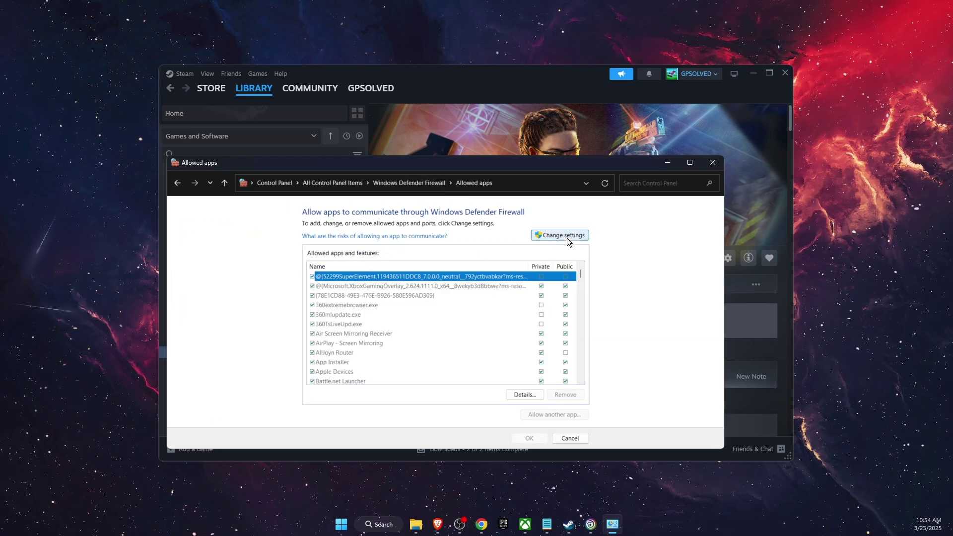
Step: Check the Rainbow Six Siege Launcher and rainbowsix.exe entries are allowed on private and public networks
{"action": "scroll", "coordinate": [390, 340], "scroll_direction": "down", "scroll_amount": 20}
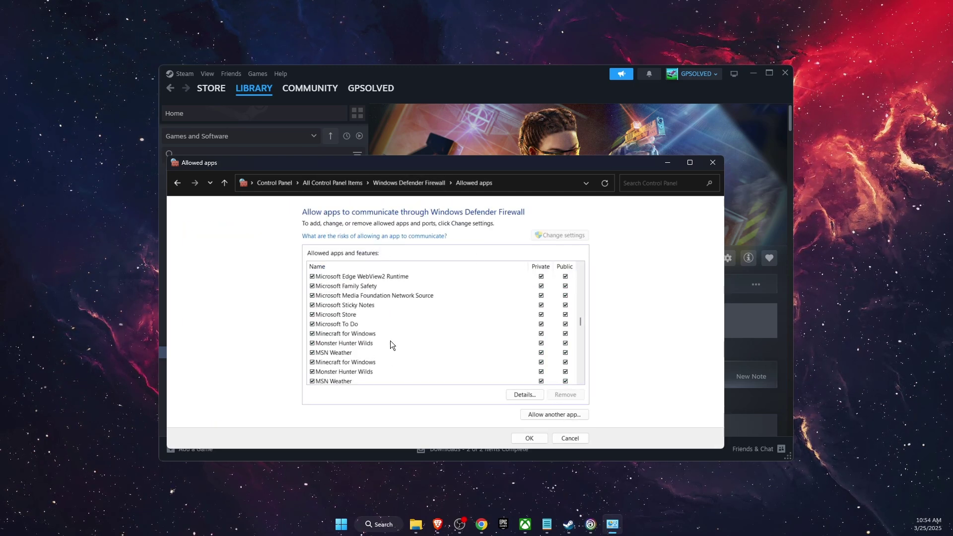
{"action": "scroll", "coordinate": [391, 340], "scroll_direction": "down", "scroll_amount": 3}
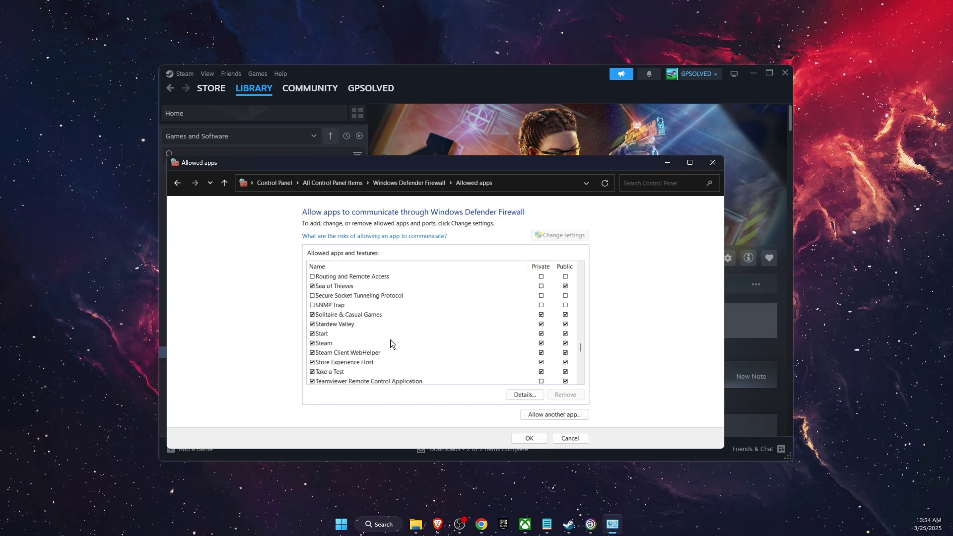
{"action": "scroll", "coordinate": [390, 339], "scroll_direction": "up", "scroll_amount": 2}
{"action": "scroll", "coordinate": [390, 340], "scroll_direction": "up", "scroll_amount": 4}
{"action": "left_click", "coordinate": [364, 343]}
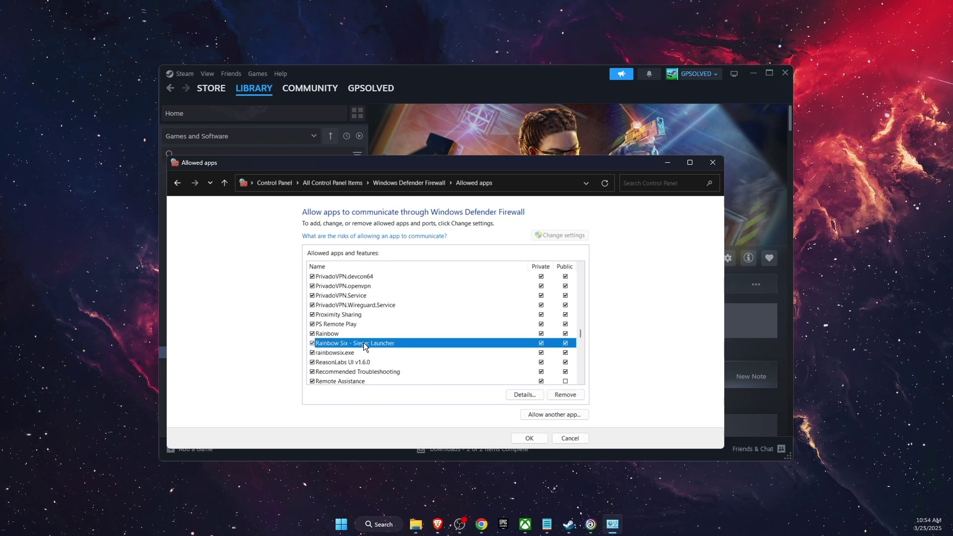
{"action": "left_click", "coordinate": [357, 353]}
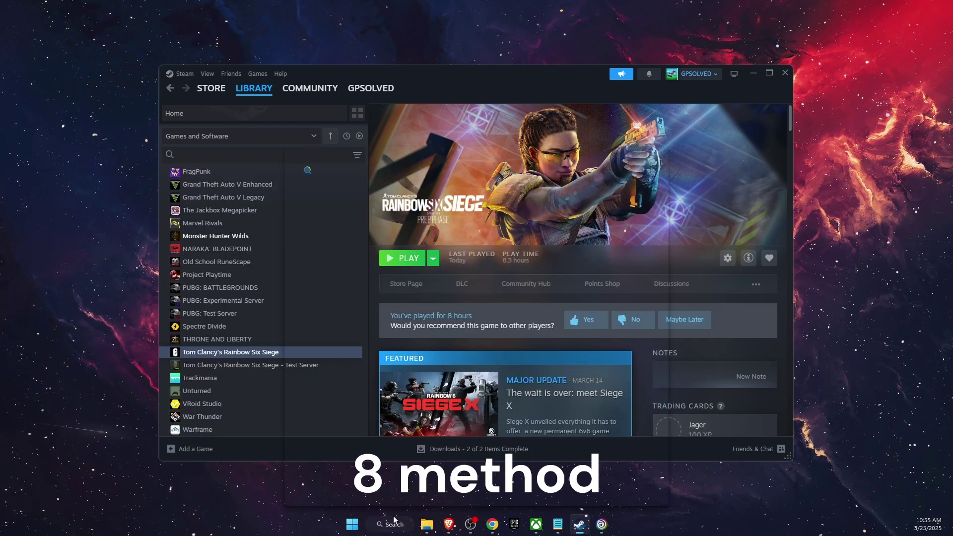
Step: Open the Wi-Fi adapter's properties from Network Connections
{"action": "left_click", "coordinate": [394, 522]}
{"action": "type", "text": "network"}
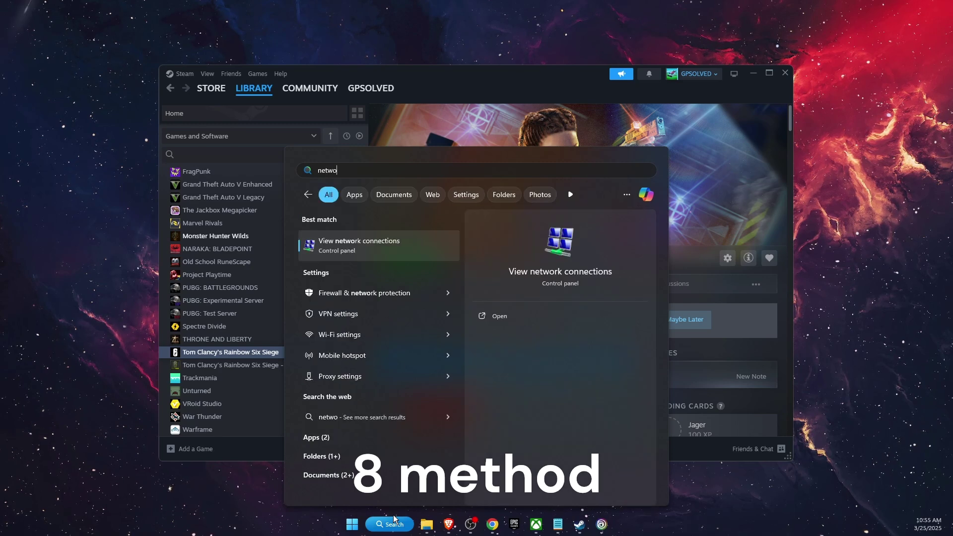
{"action": "left_click", "coordinate": [566, 179]}
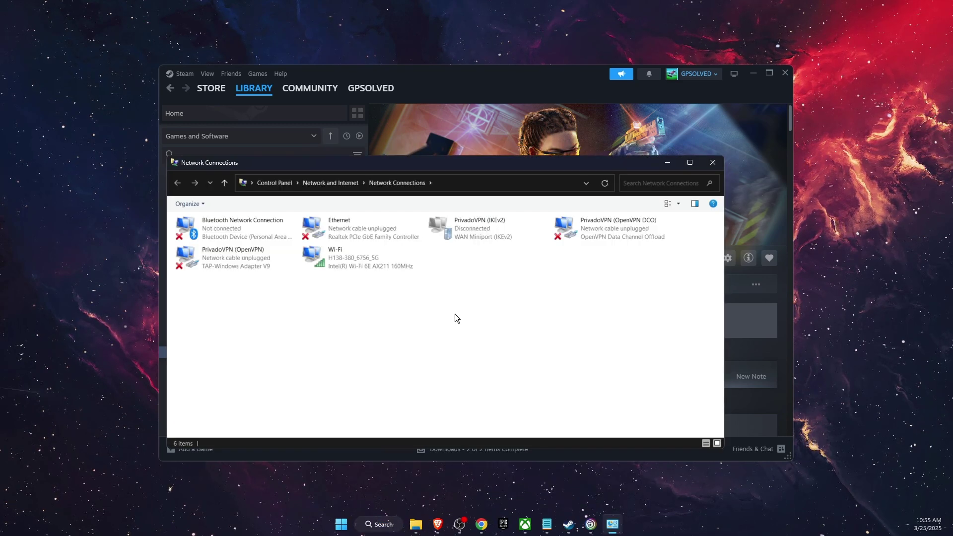
{"action": "left_click", "coordinate": [356, 237]}
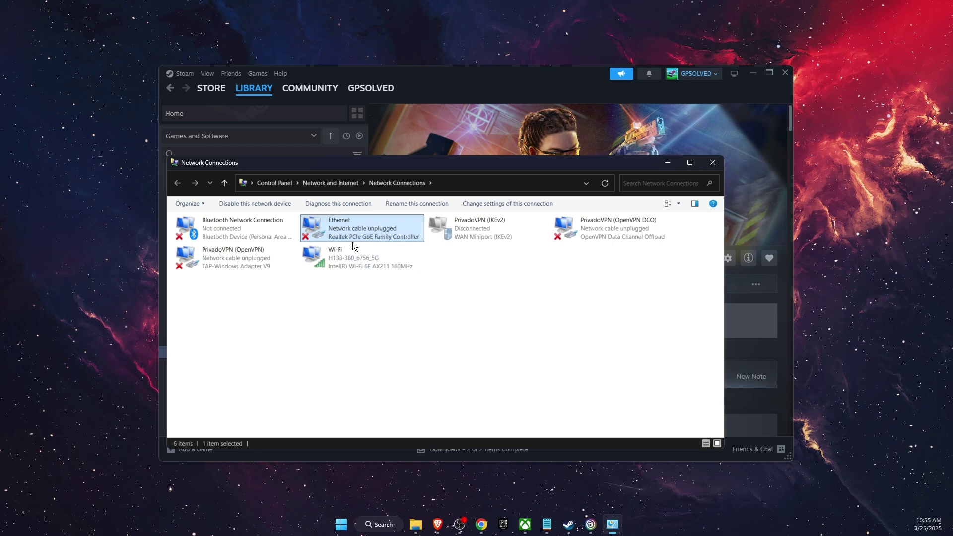
{"action": "left_click", "coordinate": [359, 255]}
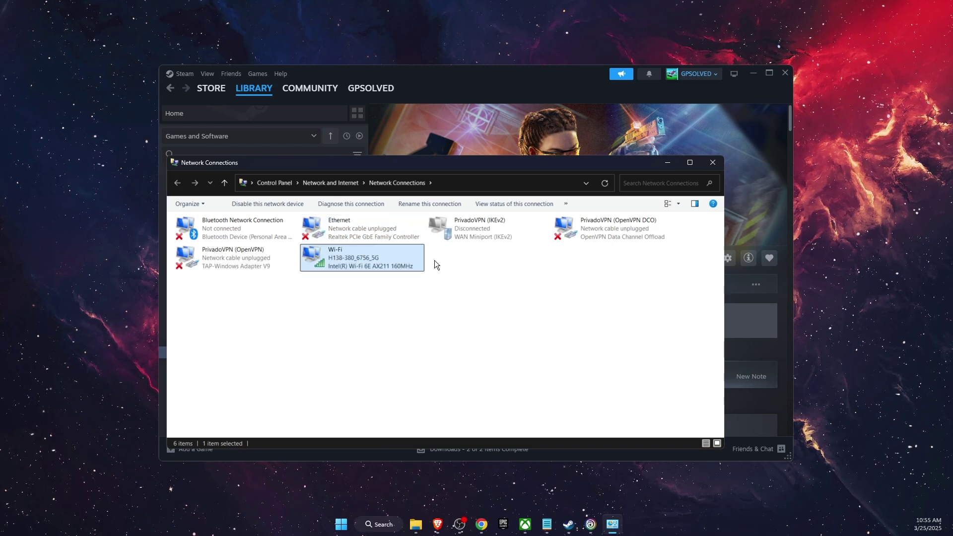
{"action": "right_click", "coordinate": [370, 261]}
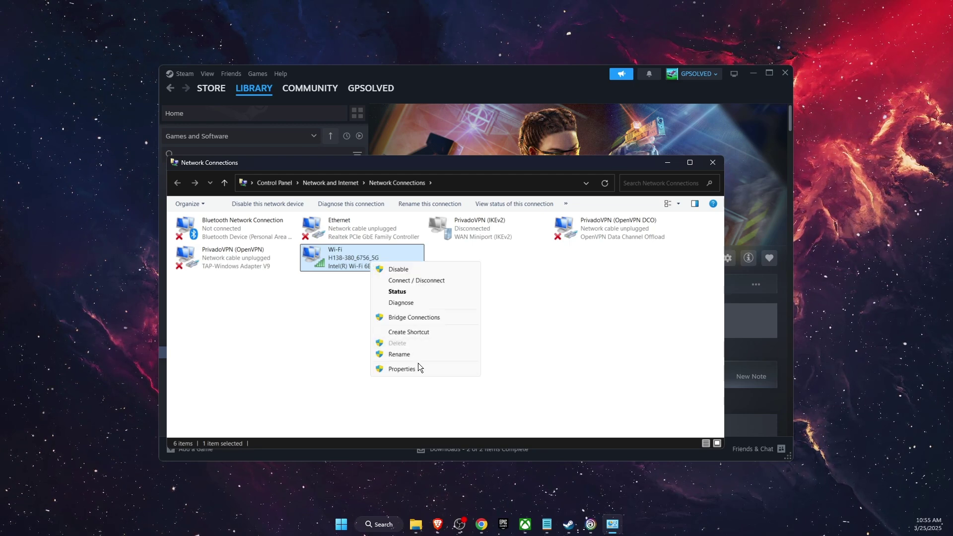
{"action": "left_click", "coordinate": [418, 370]}
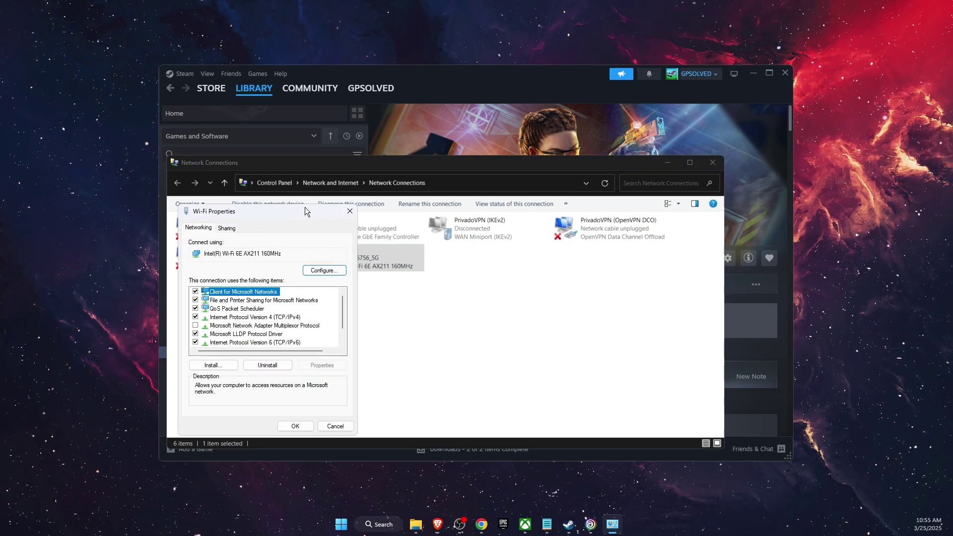
Step: Set IPv4 DNS servers to 8.8.8.8 and 8.8.4.4 and confirm both dialogs
{"action": "left_click_drag", "start_coordinate": [305, 208], "coordinate": [448, 199]}
{"action": "double_click", "coordinate": [422, 309]}
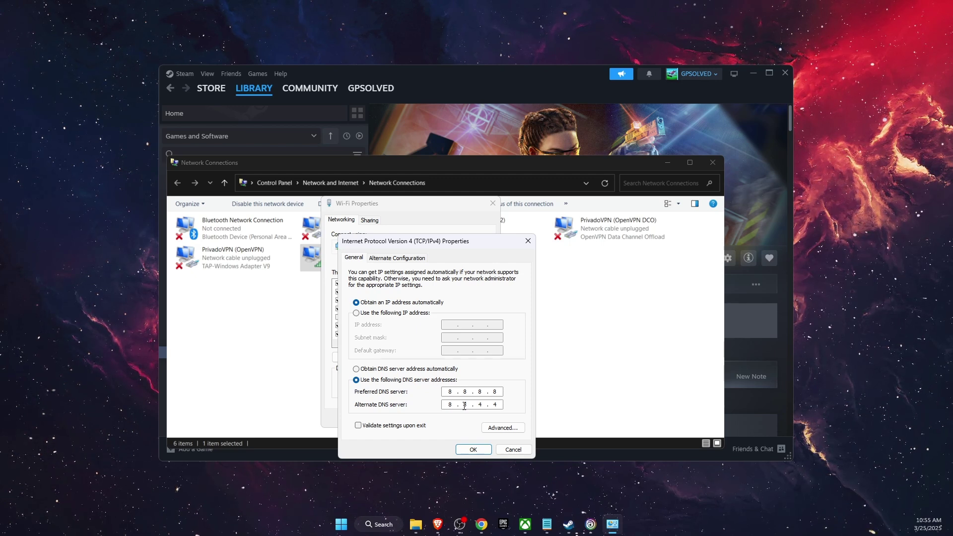
{"action": "left_click", "coordinate": [473, 450]}
{"action": "left_click", "coordinate": [442, 423]}
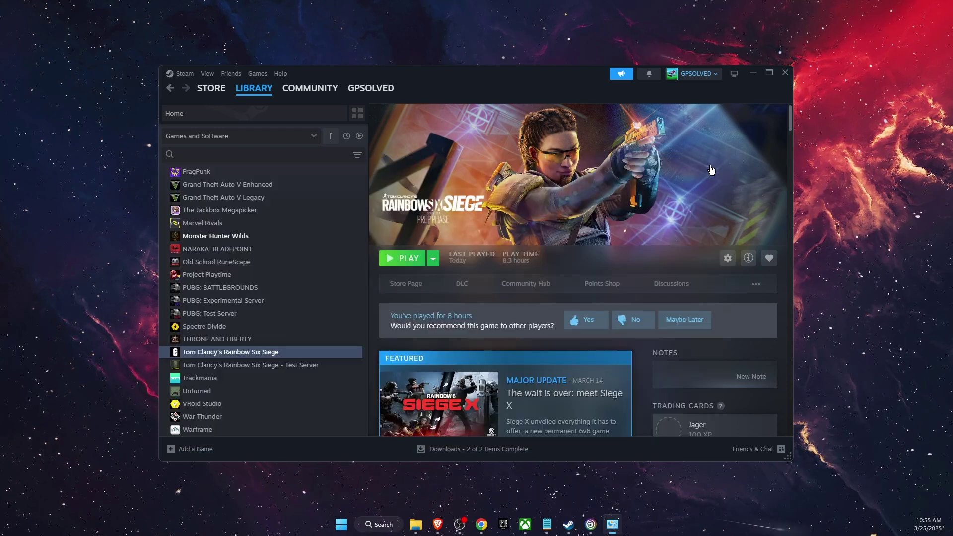
Step: Bring up the R6Fix LIVE-55670 issue page and scroll through its Activity Feed comments
{"action": "left_click", "coordinate": [713, 163]}
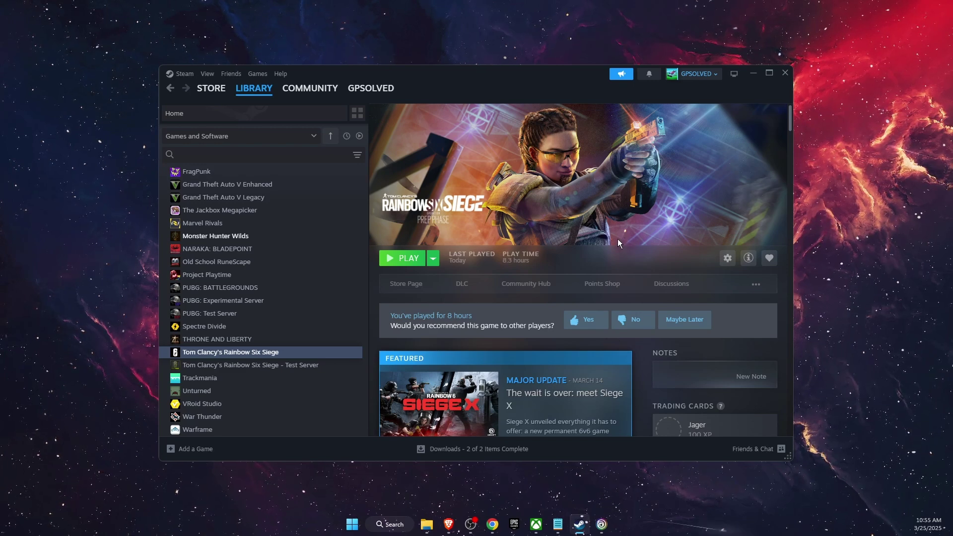
{"action": "left_click", "coordinate": [449, 524]}
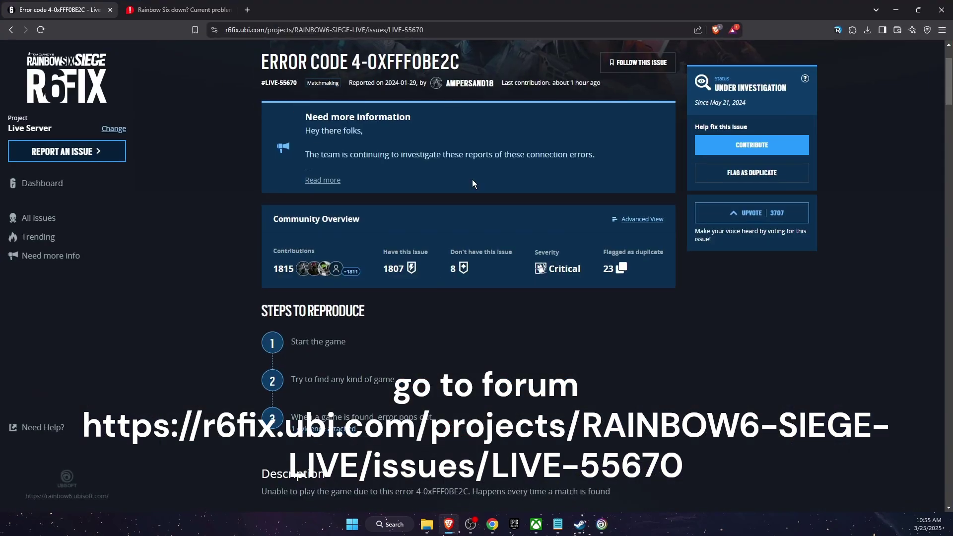
{"action": "scroll", "coordinate": [485, 373], "scroll_direction": "down", "scroll_amount": 15}
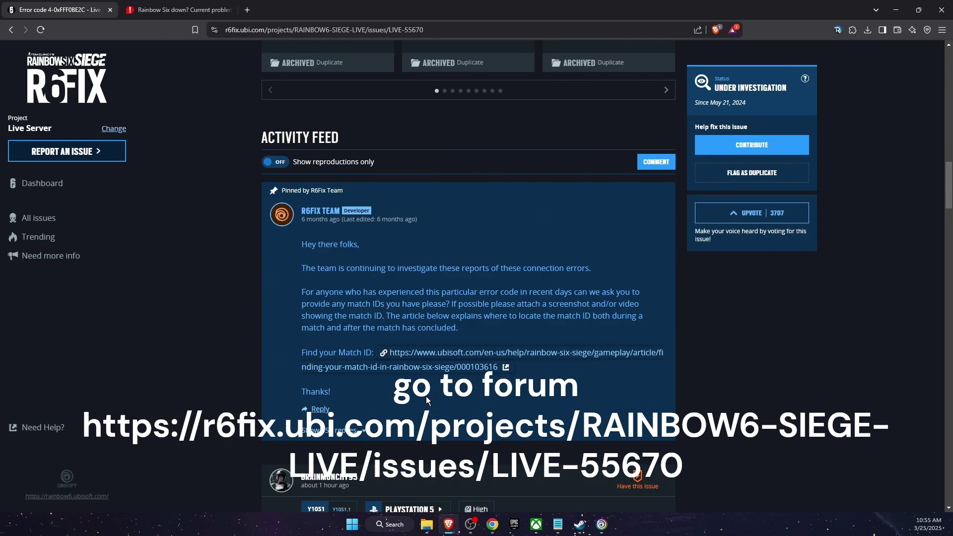
{"action": "scroll", "coordinate": [499, 379], "scroll_direction": "down", "scroll_amount": 7}
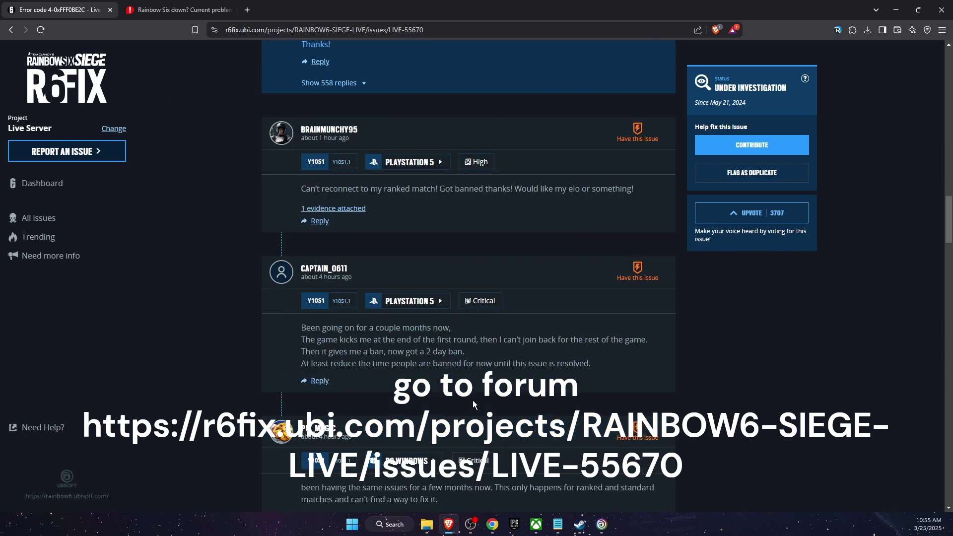
{"action": "left_click_drag", "start_coordinate": [523, 340], "coordinate": [493, 356]}
{"action": "left_click", "coordinate": [494, 356]}
{"action": "scroll", "coordinate": [494, 354], "scroll_direction": "up", "scroll_amount": 10}
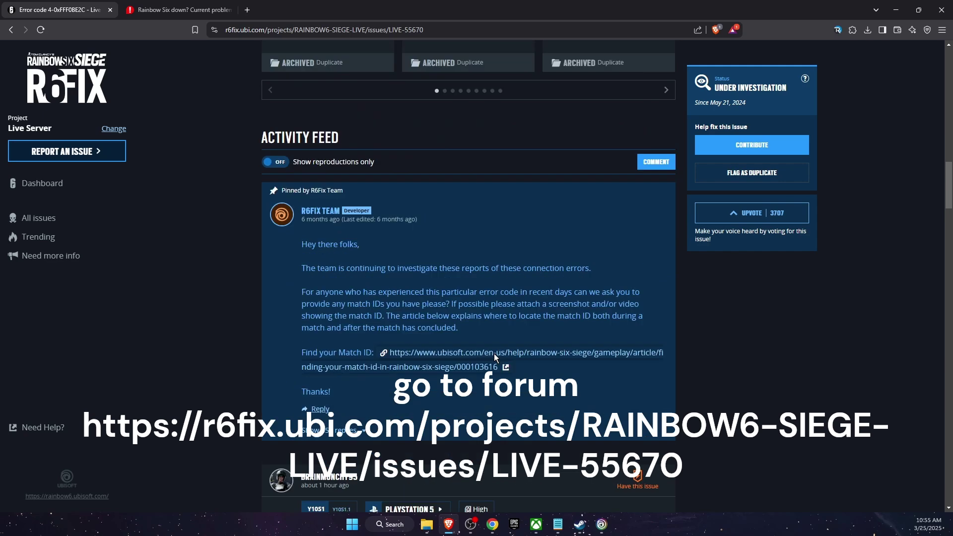
{"action": "scroll", "coordinate": [458, 317], "scroll_direction": "down", "scroll_amount": 12}
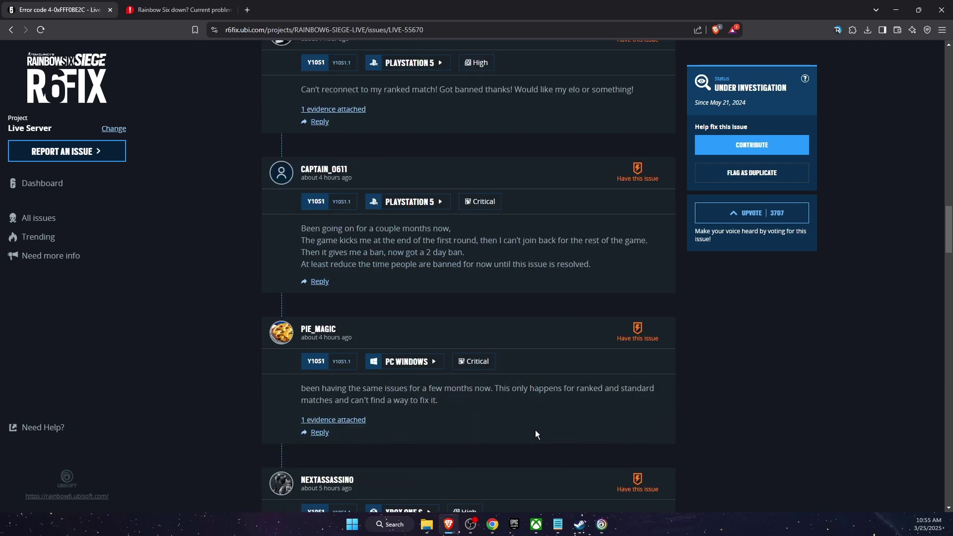
{"action": "scroll", "coordinate": [535, 430], "scroll_direction": "up", "scroll_amount": 10}
{"action": "scroll", "coordinate": [620, 287], "scroll_direction": "up", "scroll_amount": 15}
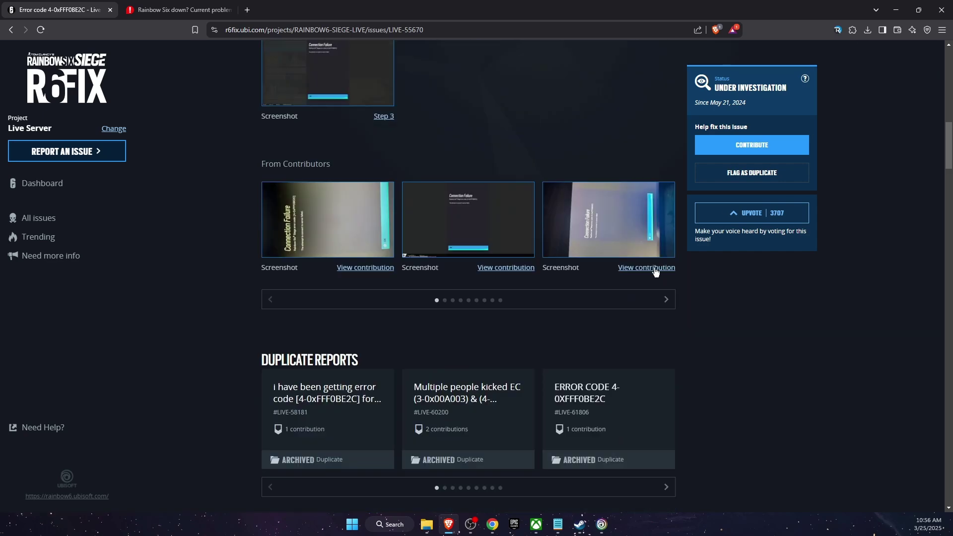